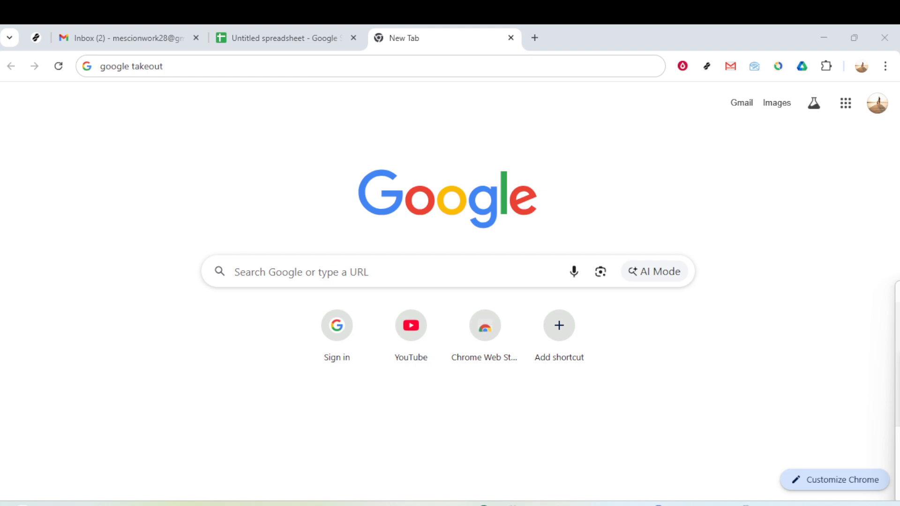
# Step: Switch to the untitled Google Sheets spreadsheet and look over the extent of its bordered table in columns A to F
pyautogui.click(261, 43)
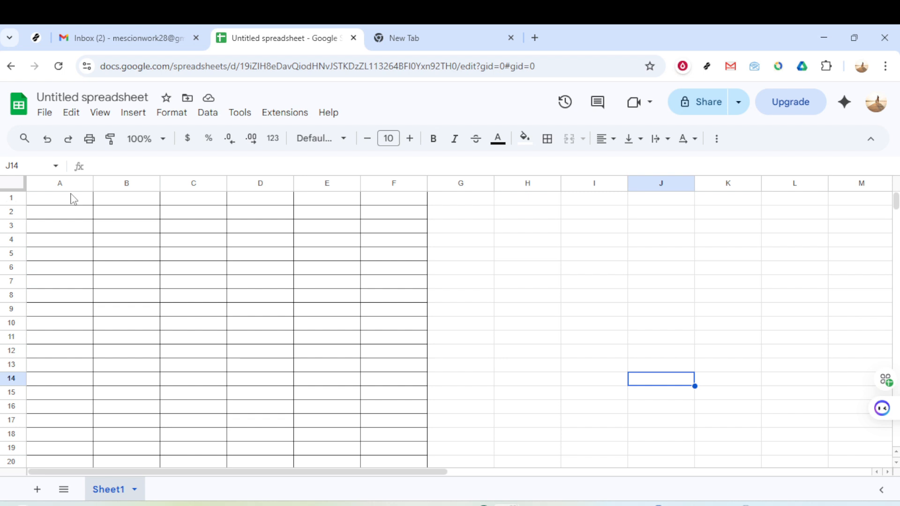
pyautogui.moveTo(57, 202); pyautogui.dragTo(404, 459)
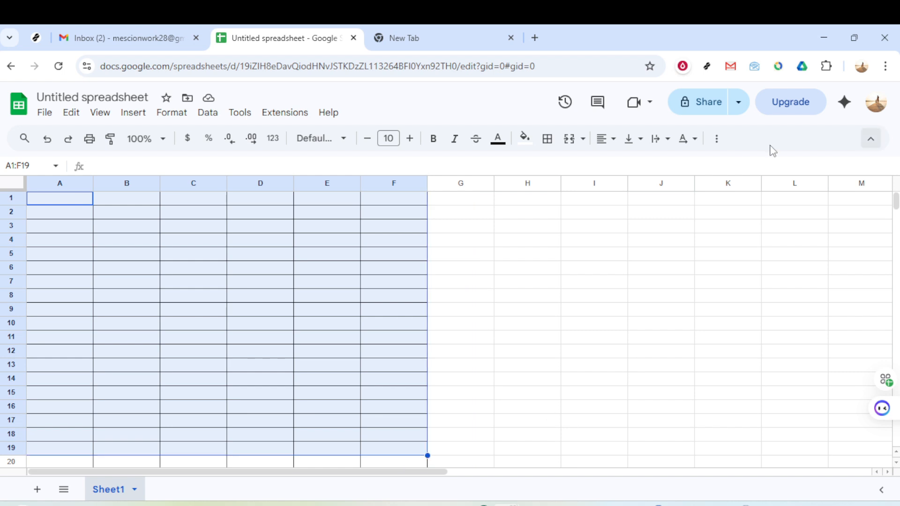
pyautogui.click(661, 225)
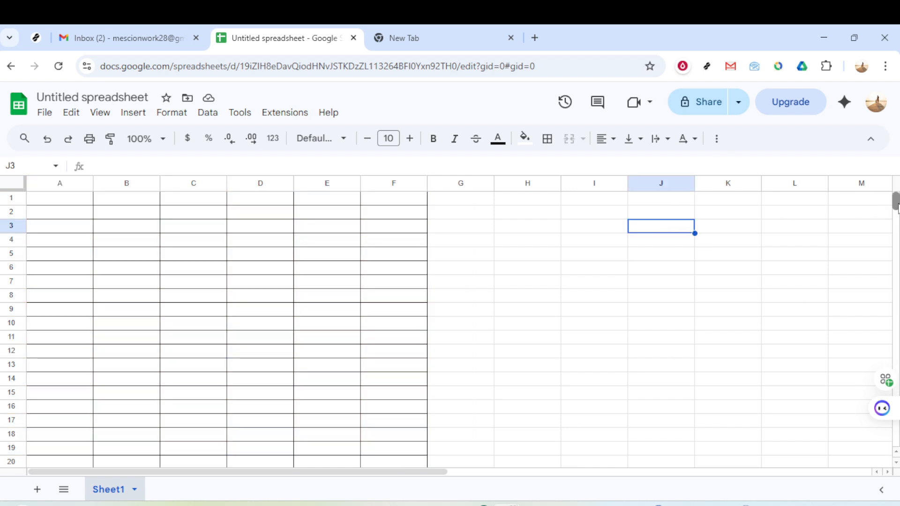
pyautogui.scroll(-3, 896, 212)
pyautogui.moveTo(897, 214); pyautogui.dragTo(897, 204)
pyautogui.click(466, 231)
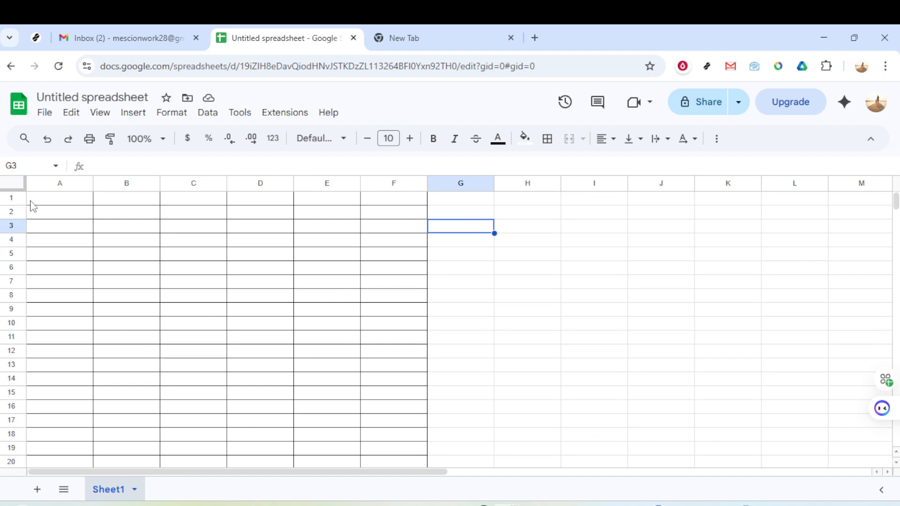
pyautogui.moveTo(33, 205); pyautogui.dragTo(377, 451)
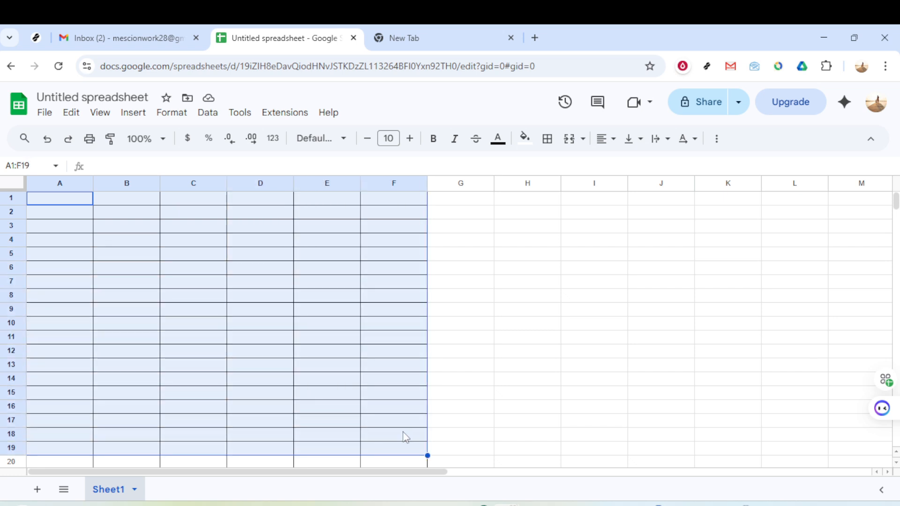
pyautogui.click(516, 351)
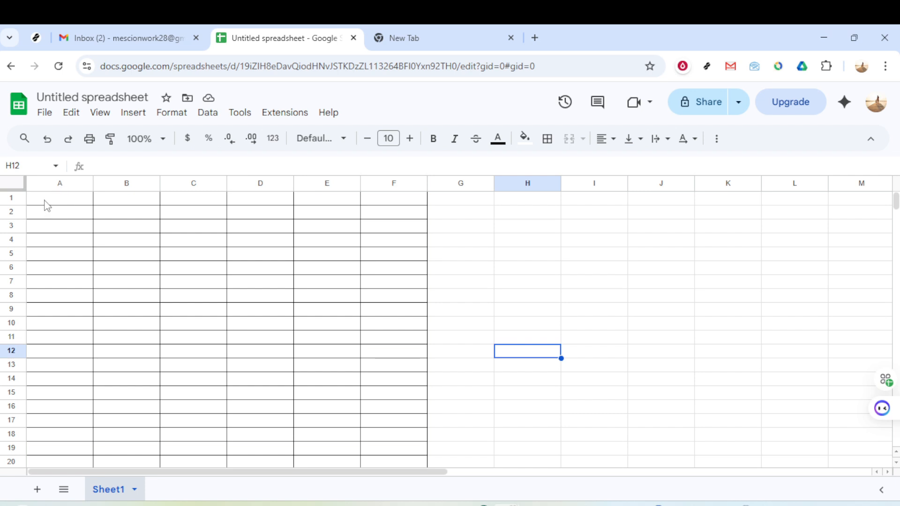
pyautogui.moveTo(45, 203); pyautogui.dragTo(399, 460)
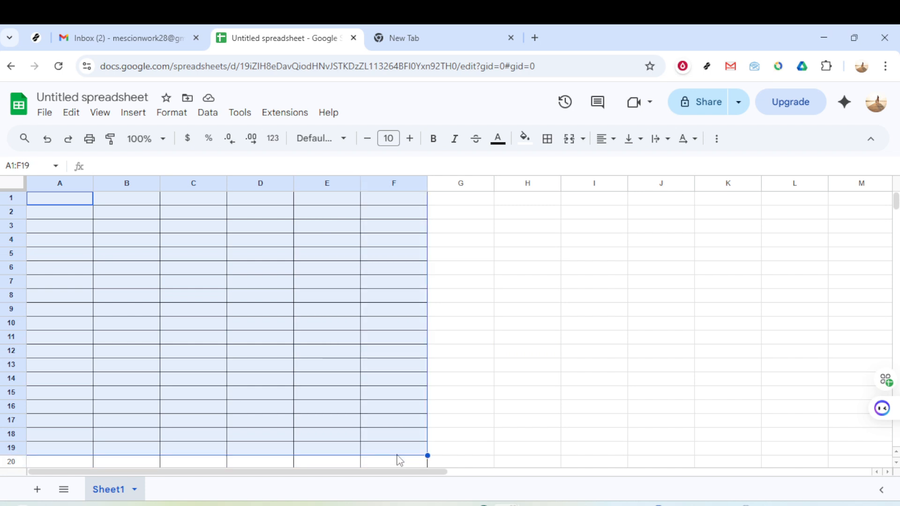
pyautogui.click(397, 453)
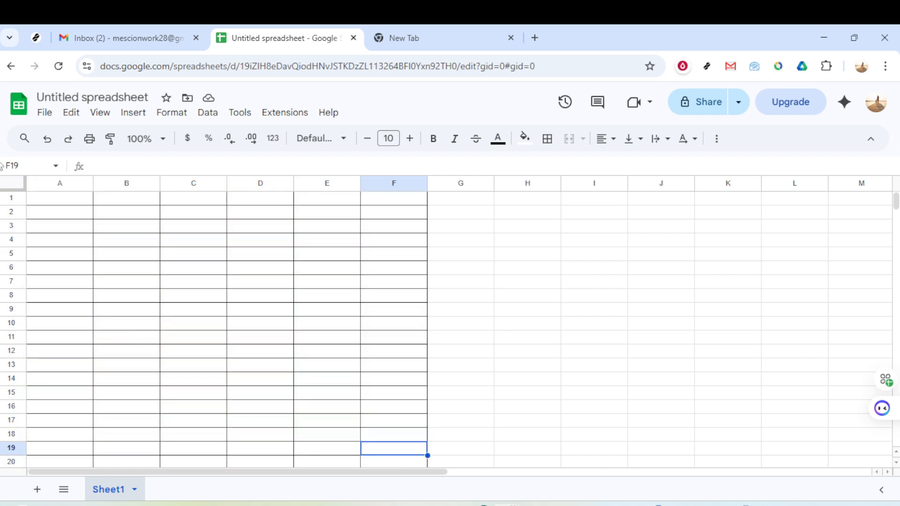
# Step: Copy the bordered cells A1:F19 from the spreadsheet and paste them into the body of a new Gmail message
pyautogui.moveTo(61, 202); pyautogui.dragTo(397, 456)
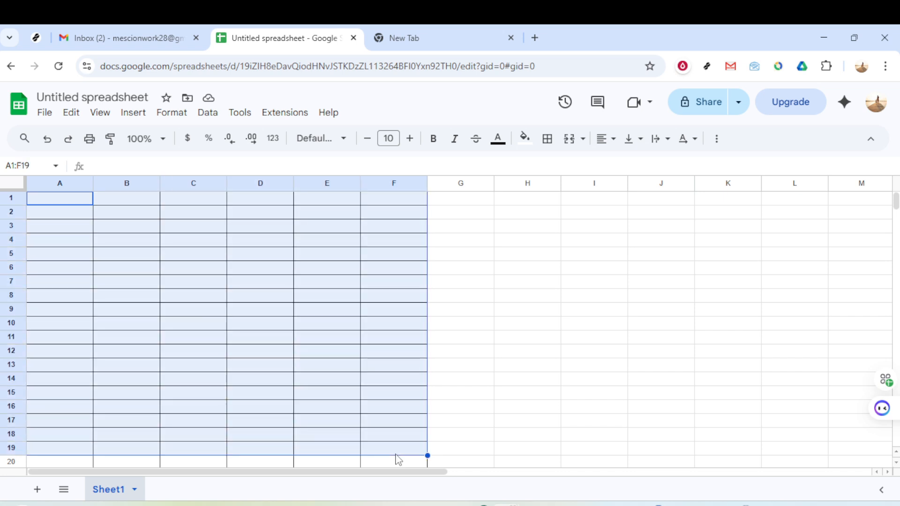
pyautogui.click(113, 37)
pyautogui.moveTo(29, 142)
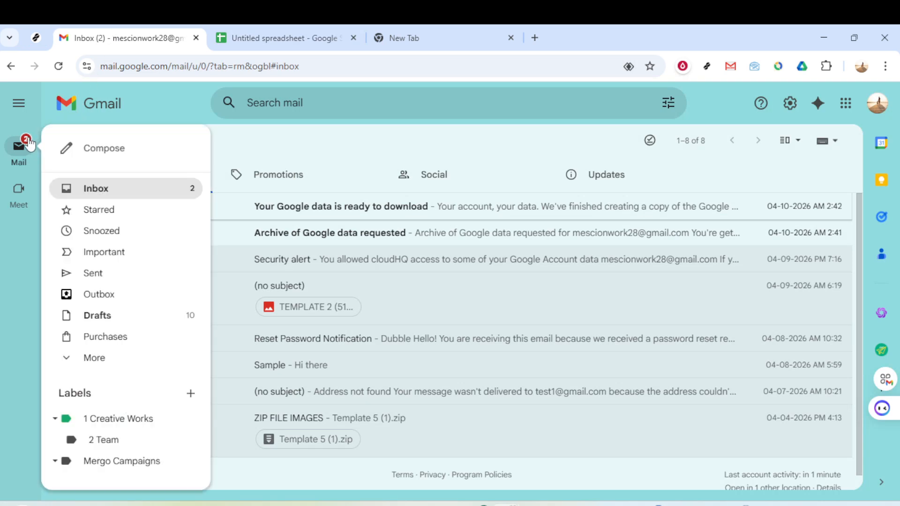
pyautogui.press('c')
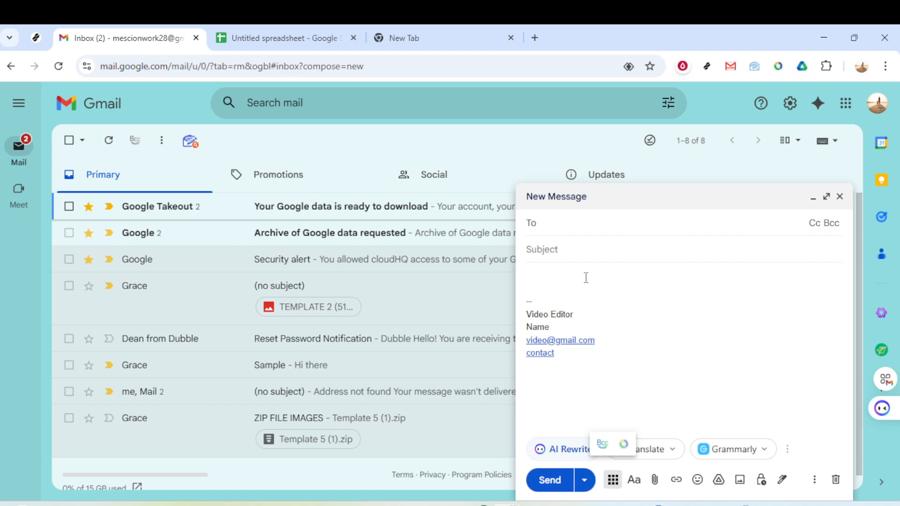
pyautogui.click(586, 278)
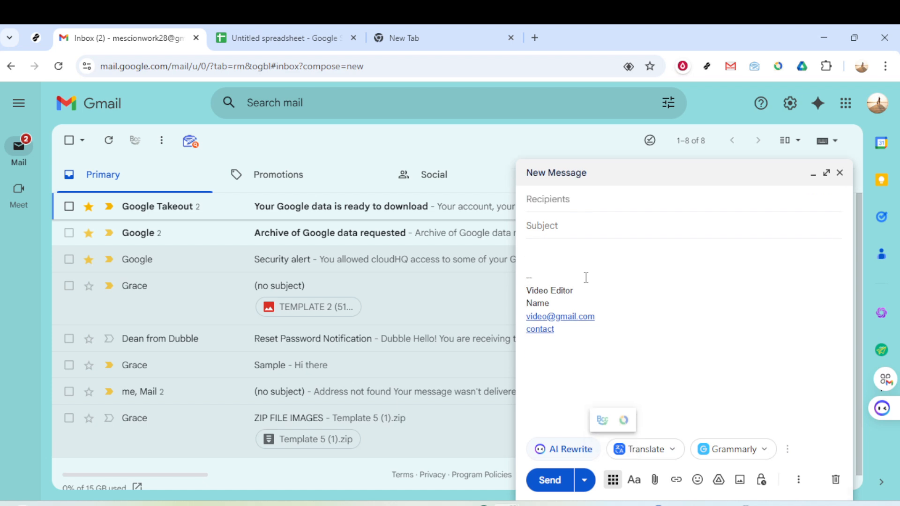
pyautogui.hotkey('ctrl', 'v')
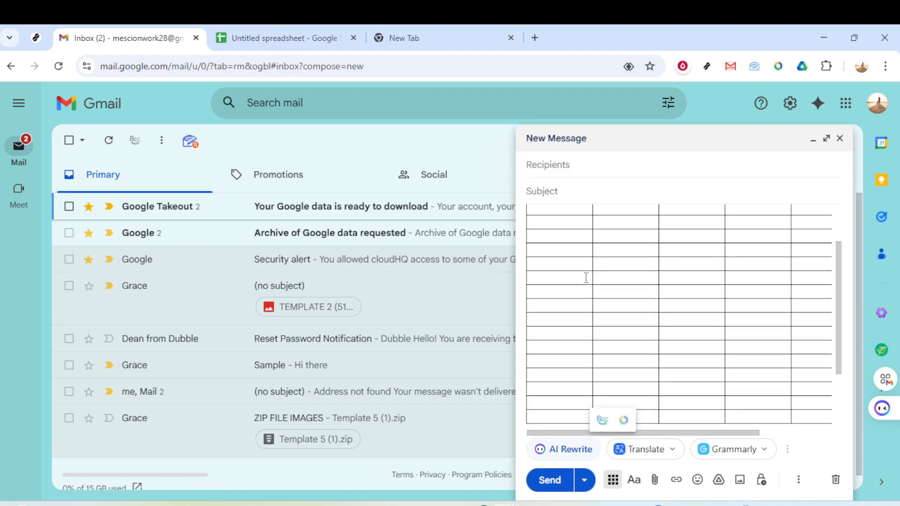
# Step: Expand the message window to full size and check the whole pasted table
pyautogui.scroll(2, 704, 319)
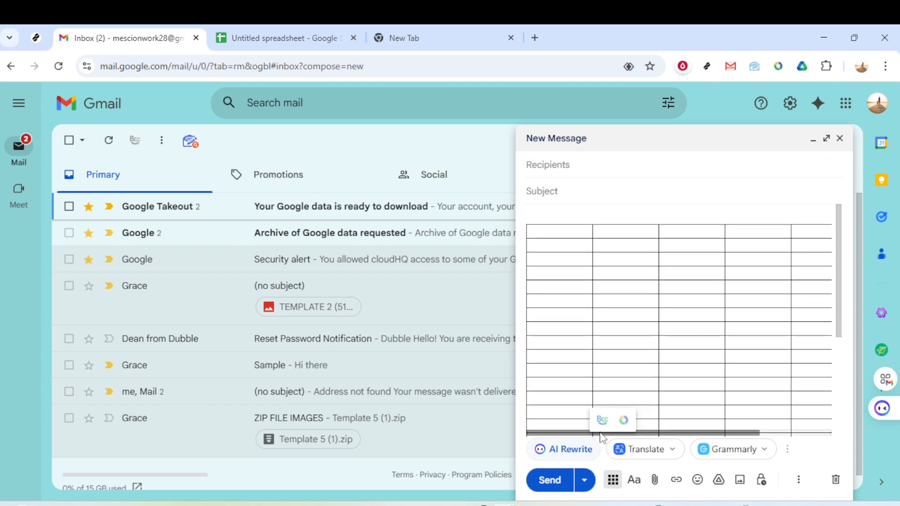
pyautogui.moveTo(600, 436)
pyautogui.mouseDown()
pyautogui.moveTo(610, 435)
pyautogui.moveTo(585, 437)
pyautogui.mouseUp()
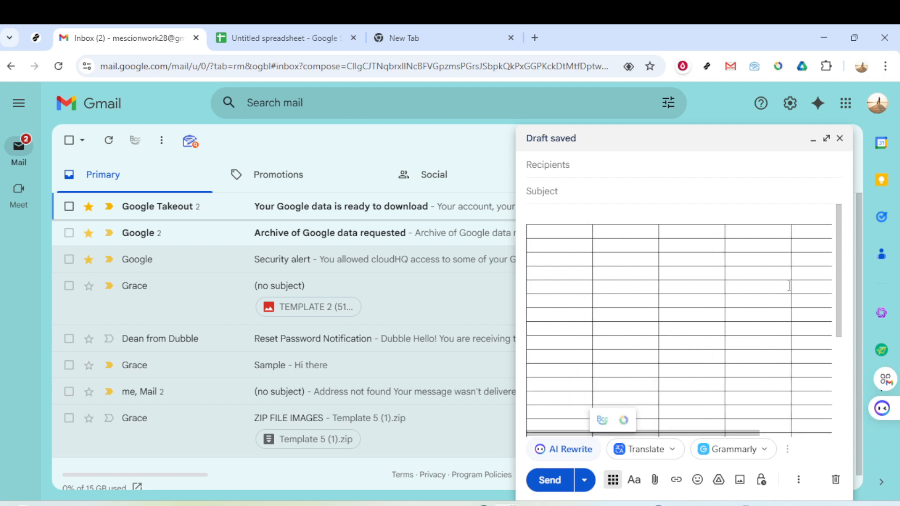
pyautogui.click(826, 140)
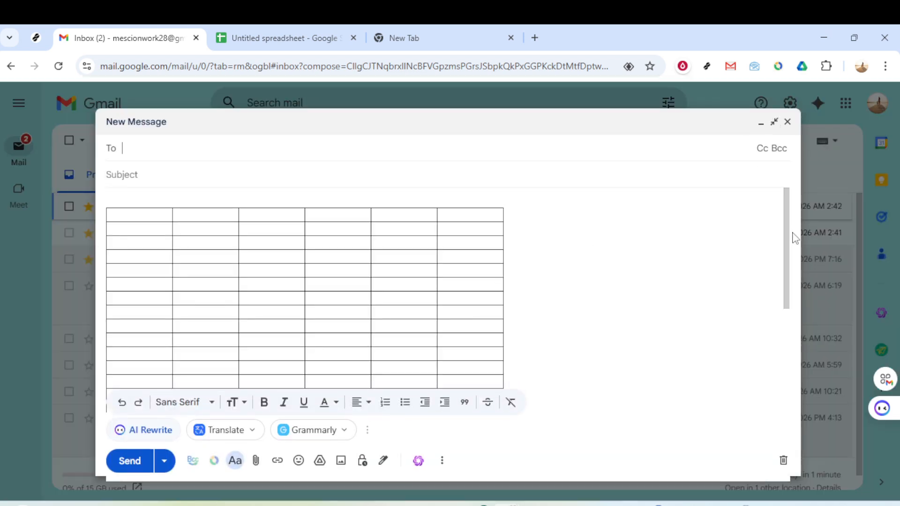
pyautogui.moveTo(787, 238)
pyautogui.mouseDown()
pyautogui.moveTo(784, 329)
pyautogui.moveTo(769, 243)
pyautogui.moveTo(730, 219)
pyautogui.mouseUp()
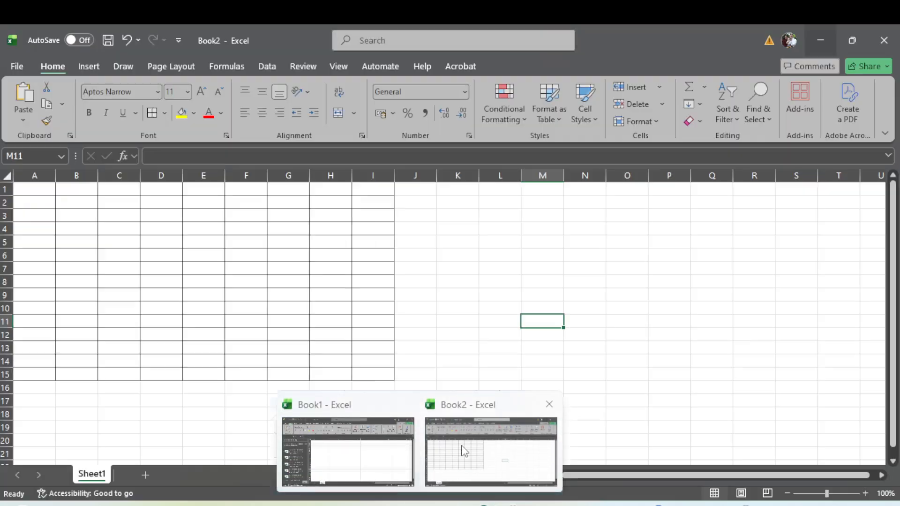
# Step: Switch to the Book2 workbook in Excel and copy the bordered range A1:I15 as a picture, as shown on screen, in Bitmap format
pyautogui.click(462, 450)
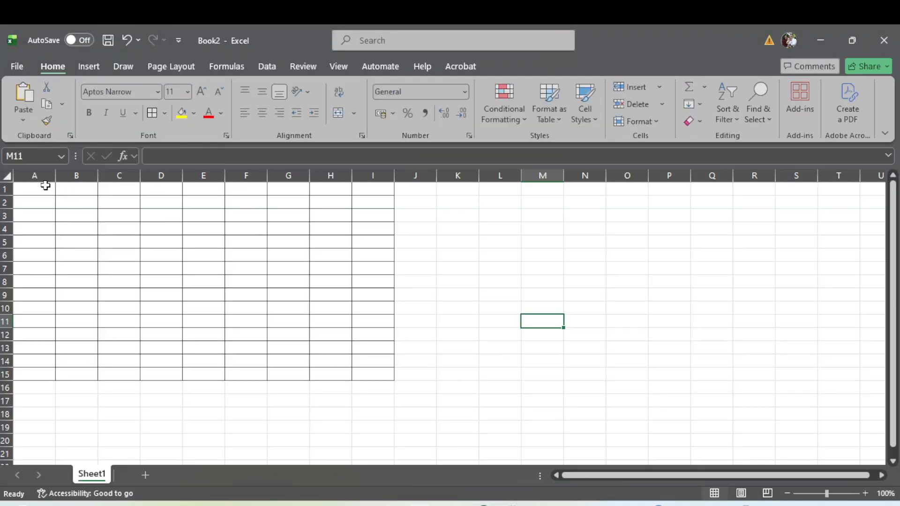
pyautogui.moveTo(30, 189); pyautogui.dragTo(358, 373)
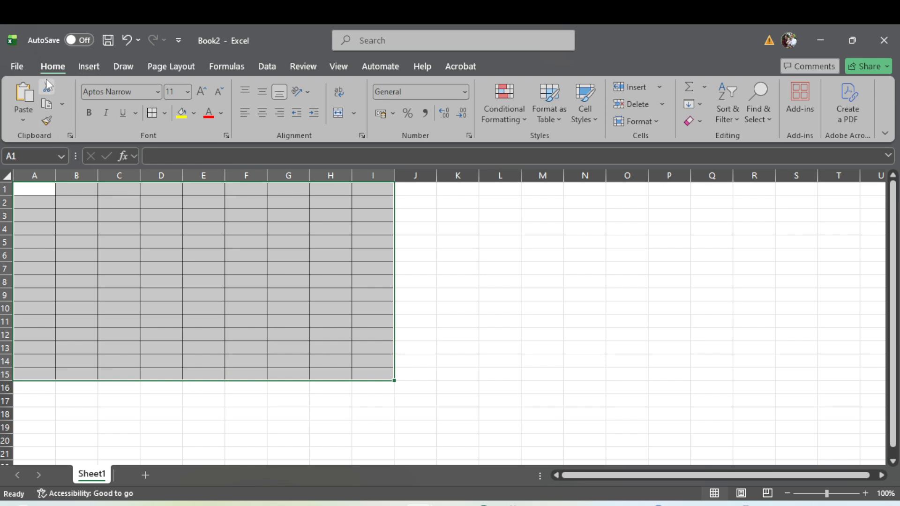
pyautogui.click(64, 106)
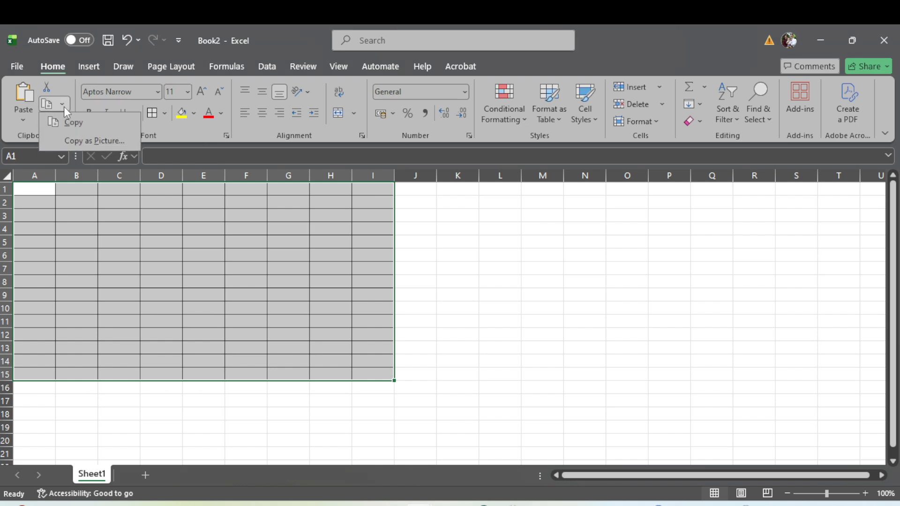
pyautogui.click(94, 141)
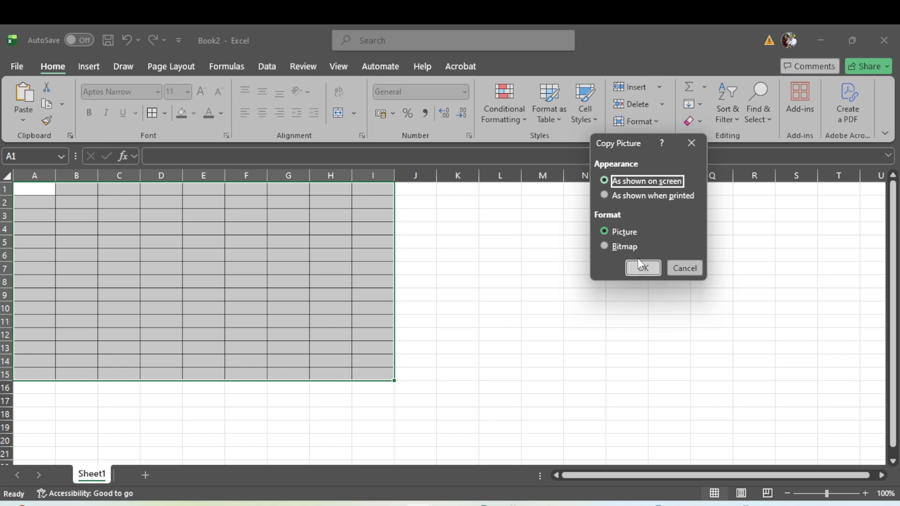
pyautogui.click(605, 246)
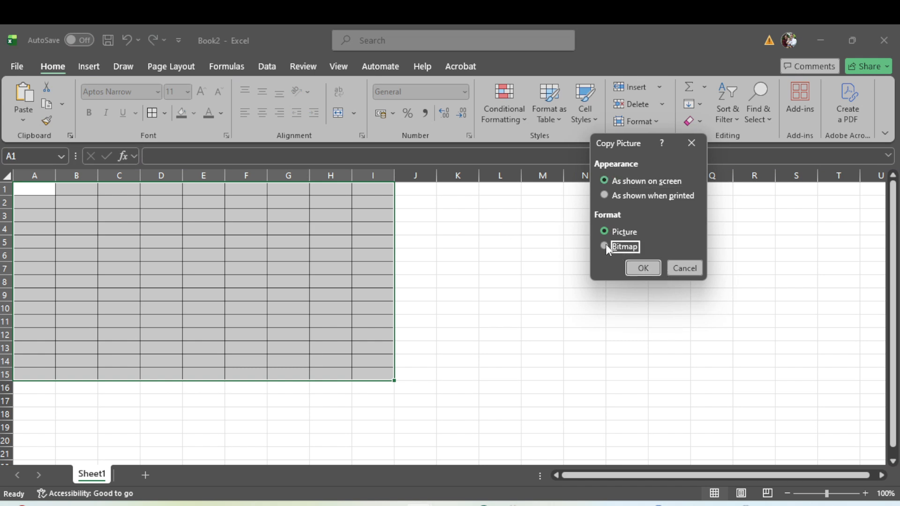
pyautogui.click(635, 267)
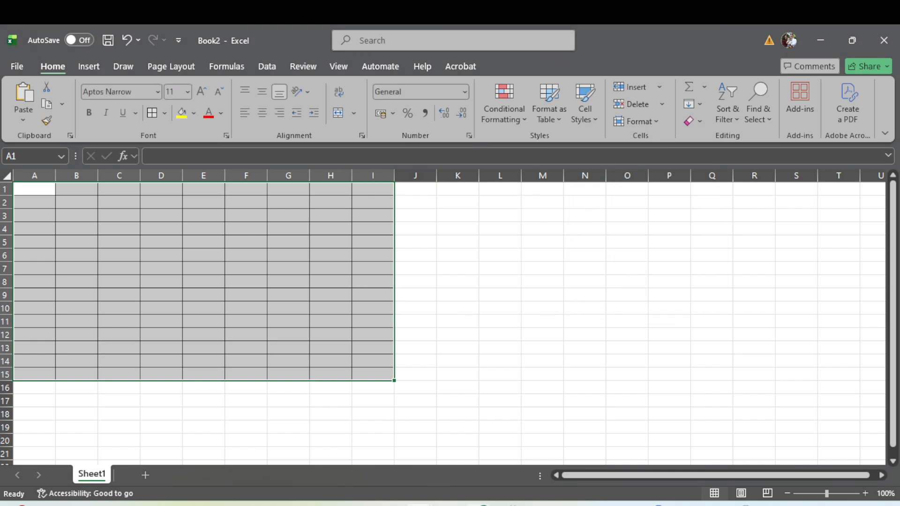
# Step: Switch back to the Gmail window in Chrome and minimize the message containing the pasted spreadsheet table
pyautogui.moveTo(478, 505)
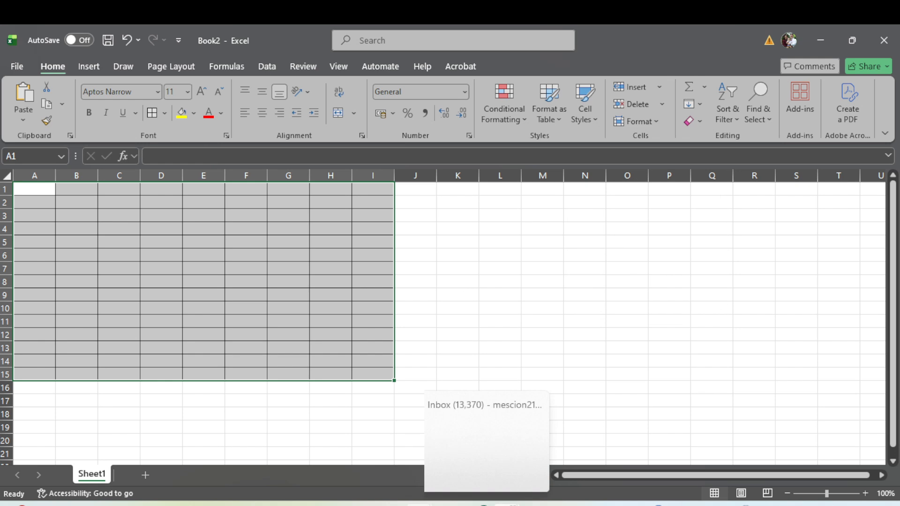
pyautogui.moveTo(507, 505)
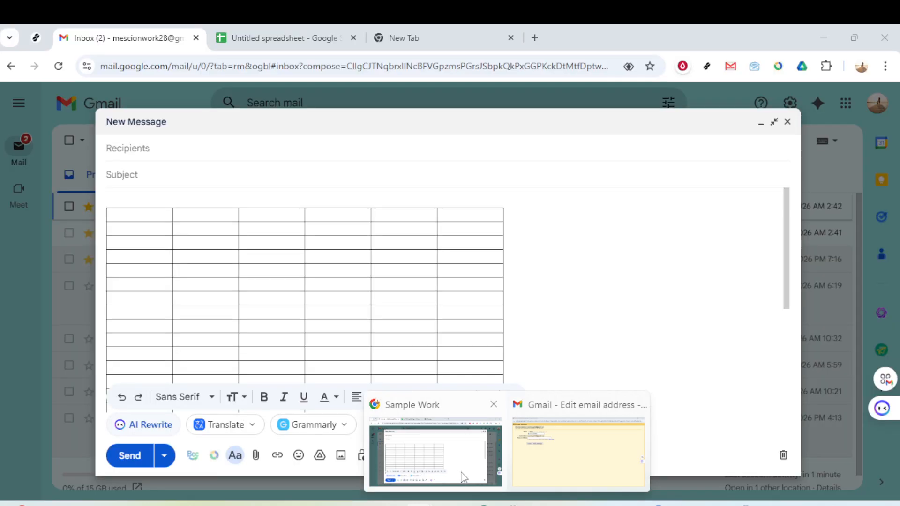
pyautogui.moveTo(578, 468)
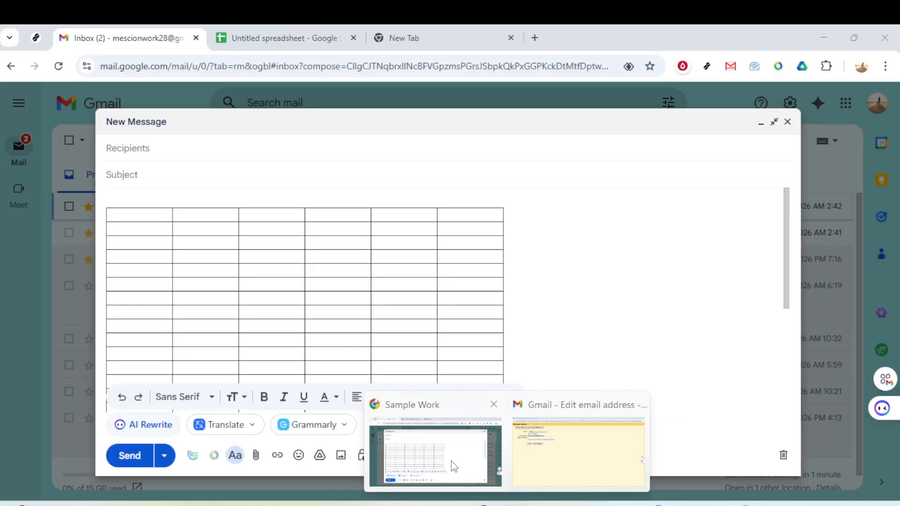
pyautogui.click(461, 471)
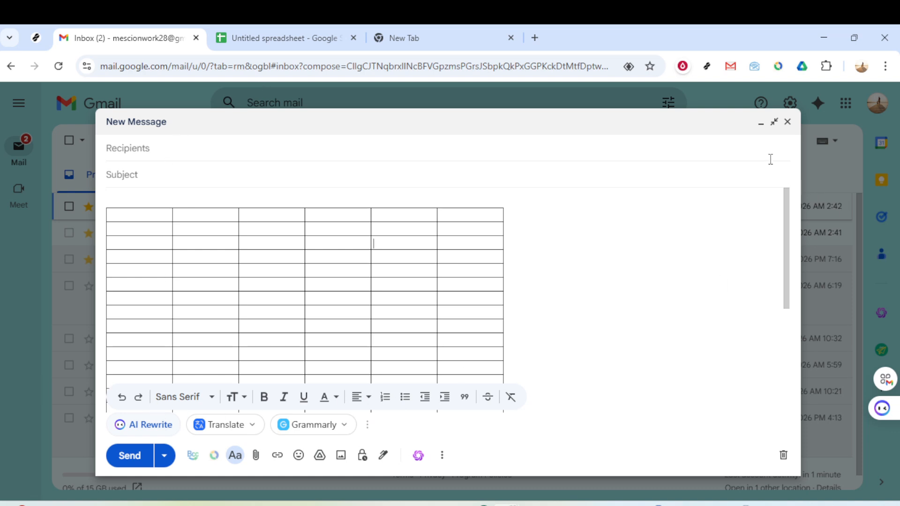
pyautogui.click(761, 123)
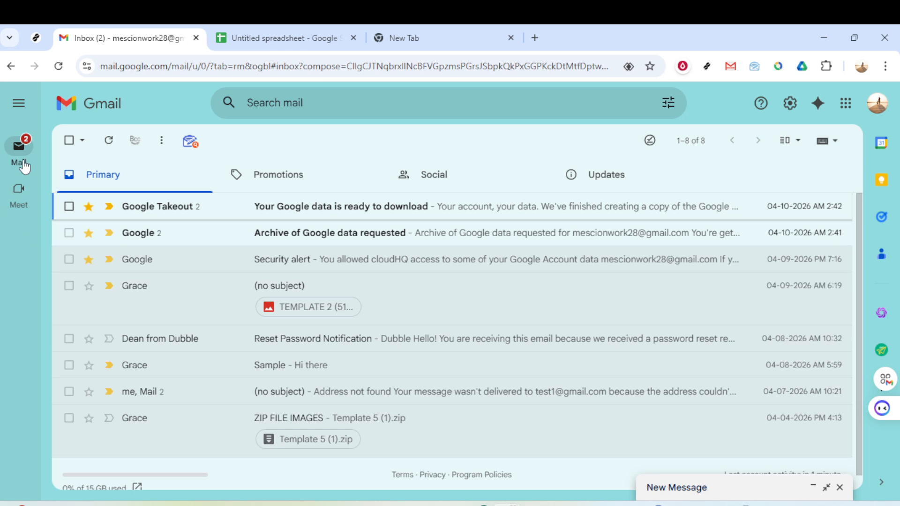
# Step: Start another new message, paste the copied Excel table picture into its body, and select the picture
pyautogui.moveTo(21, 156)
pyautogui.click(101, 162)
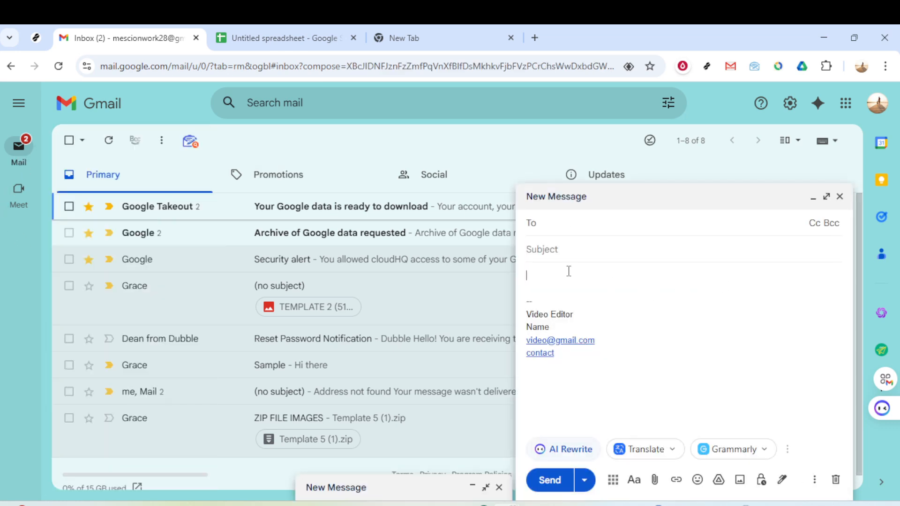
pyautogui.click(569, 273)
pyautogui.write('v')
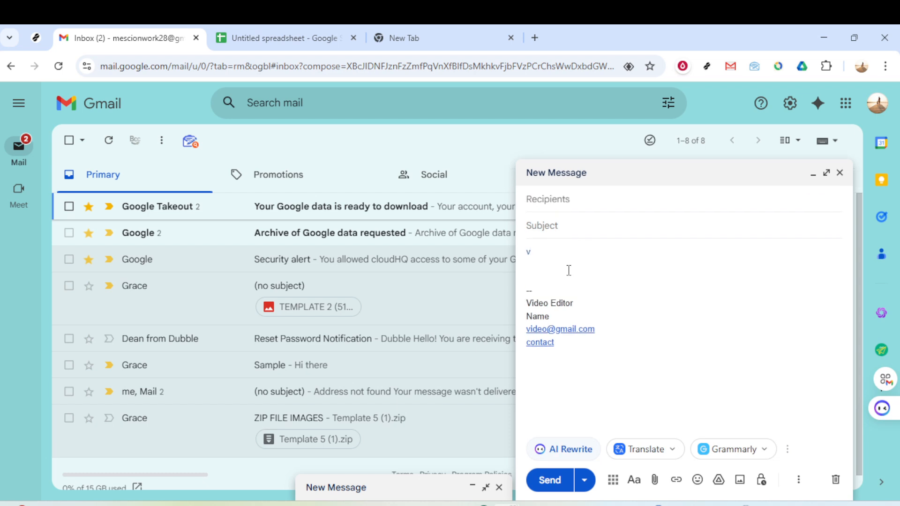
pyautogui.hotkey('ctrl', 'v')
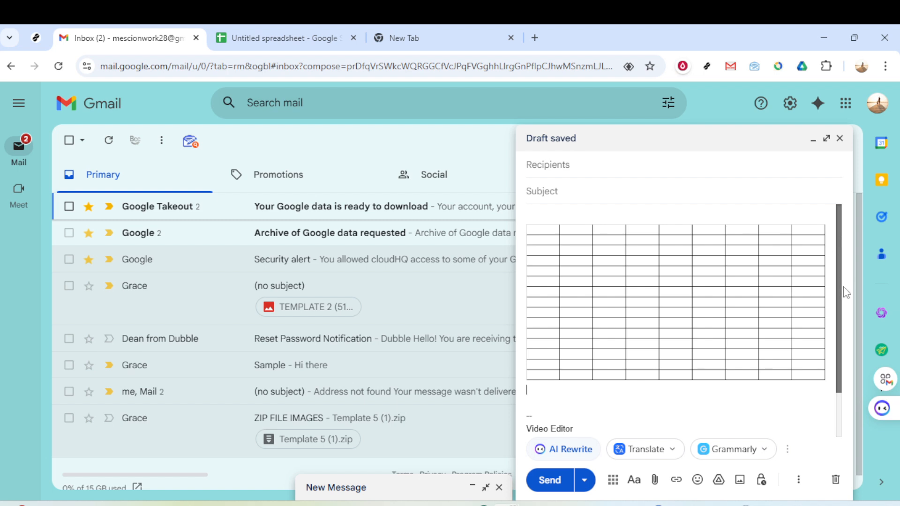
pyautogui.click(753, 291)
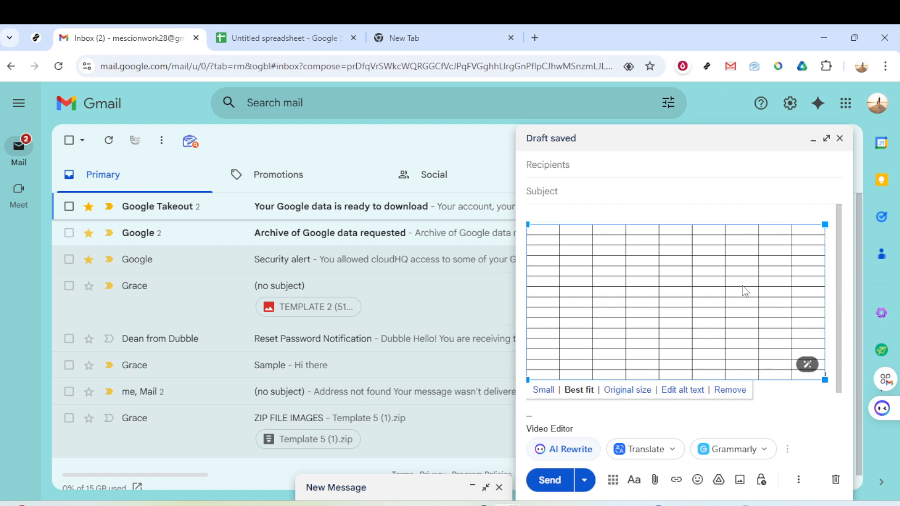